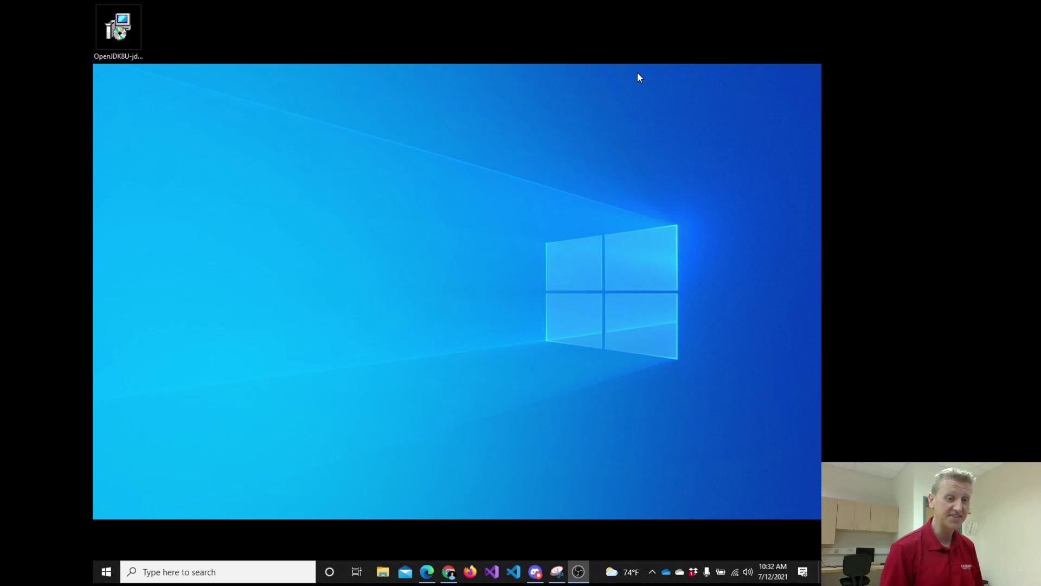
Open a maximized Google Chrome window and search the web for "intellij idea"
{"action": "right_click", "coordinate": [450, 572]}
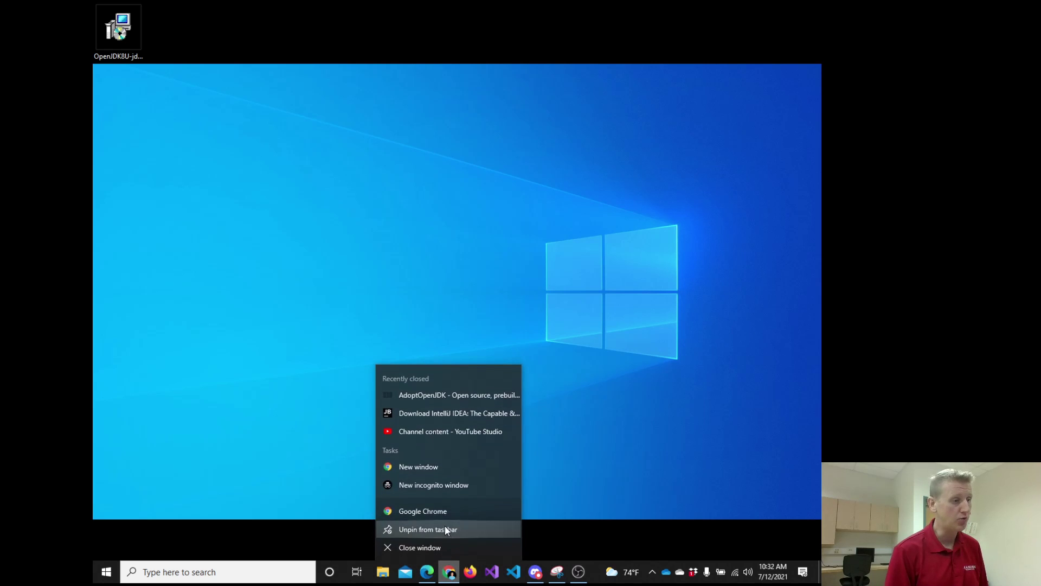
{"action": "left_click", "coordinate": [445, 513]}
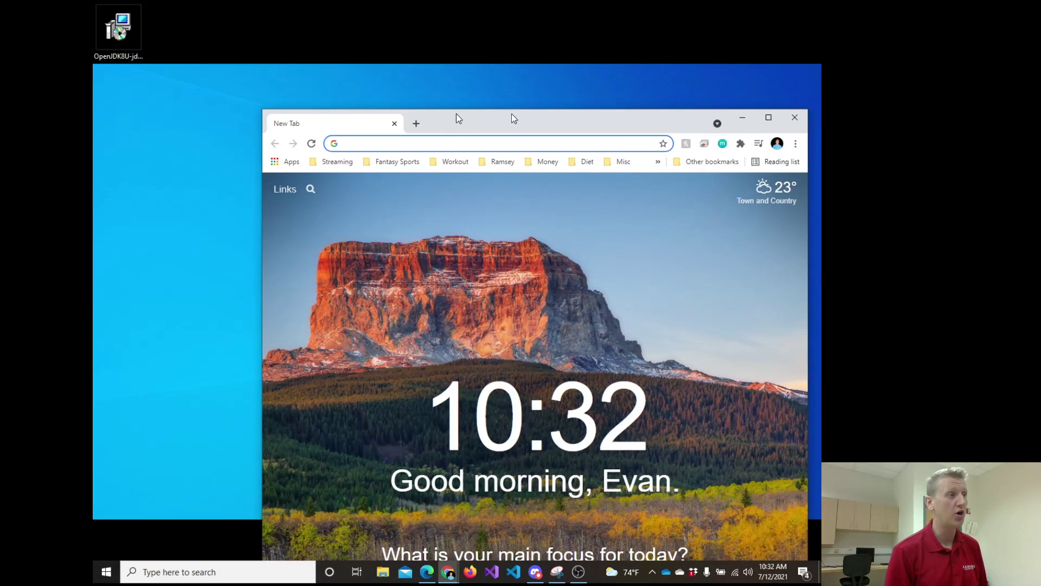
{"action": "left_click_drag", "start_coordinate": [457, 113], "coordinate": [315, 4]}
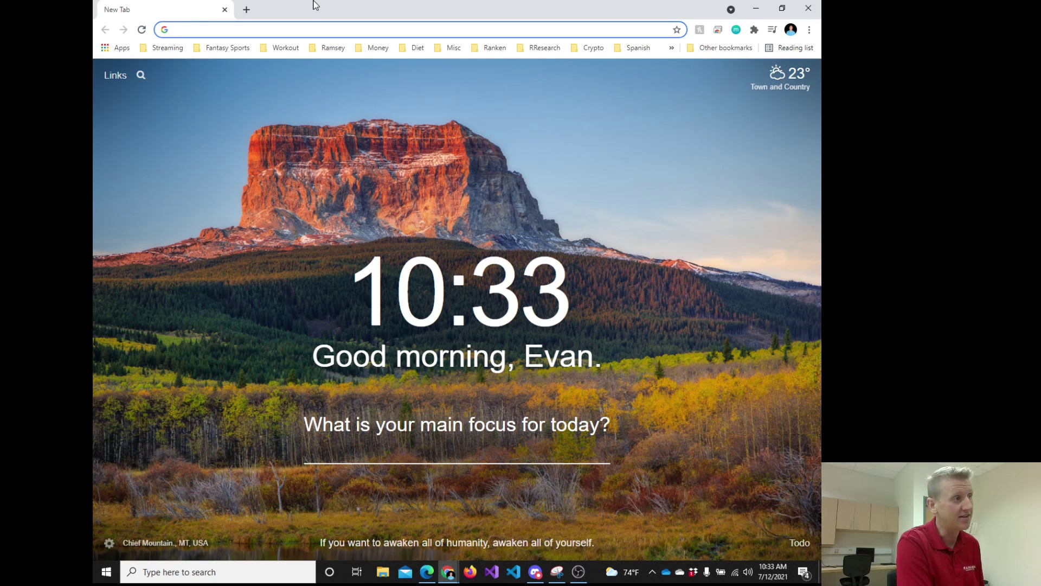
{"action": "type", "text": "intelli"}
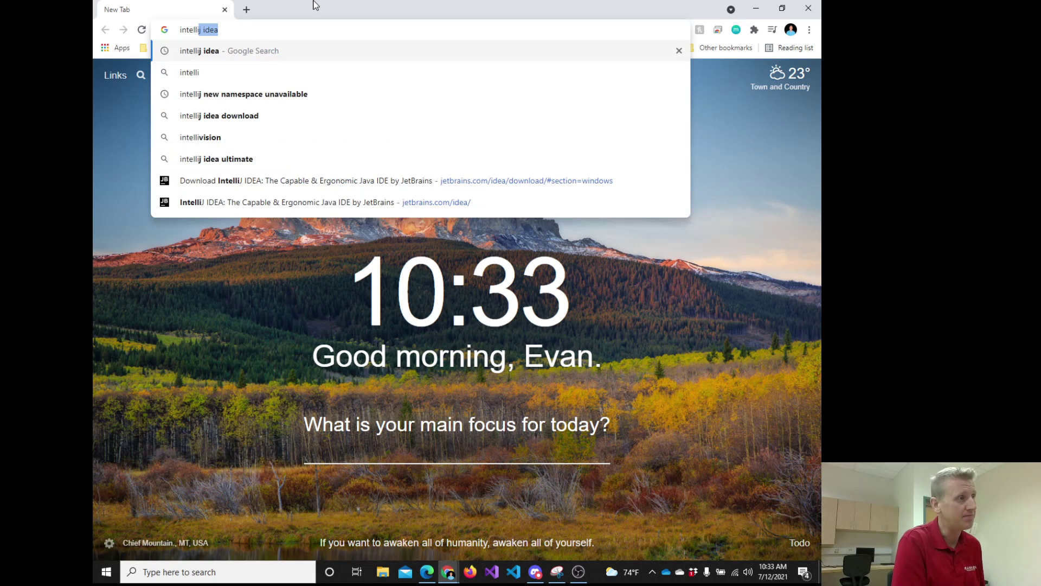
{"action": "type", "text": "j idea"}
{"action": "key", "text": "Return"}
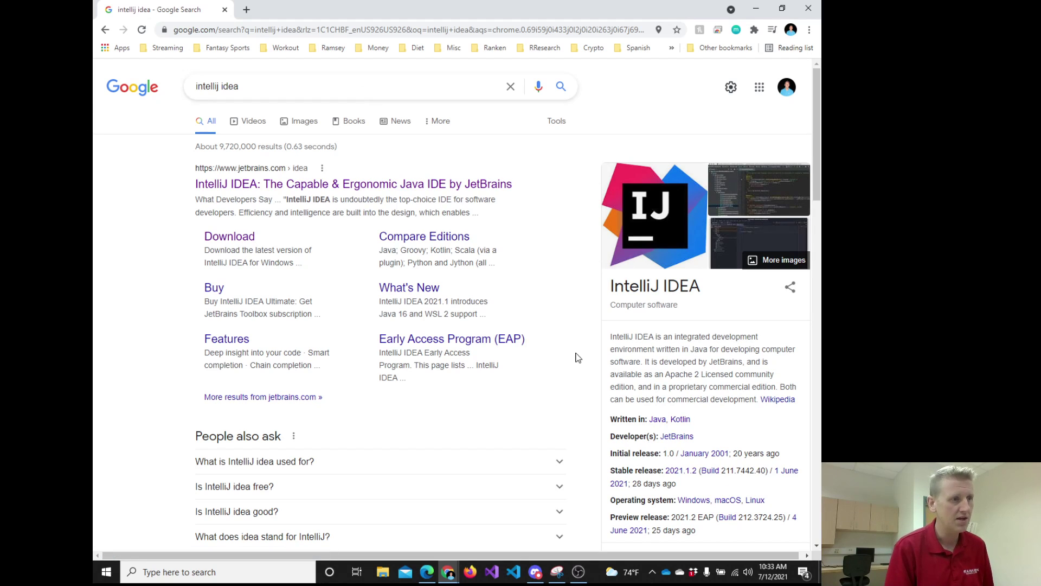
Read the short description of IntelliJ IDEA in the search results' information card
{"action": "left_click_drag", "start_coordinate": [611, 289], "coordinate": [658, 286]}
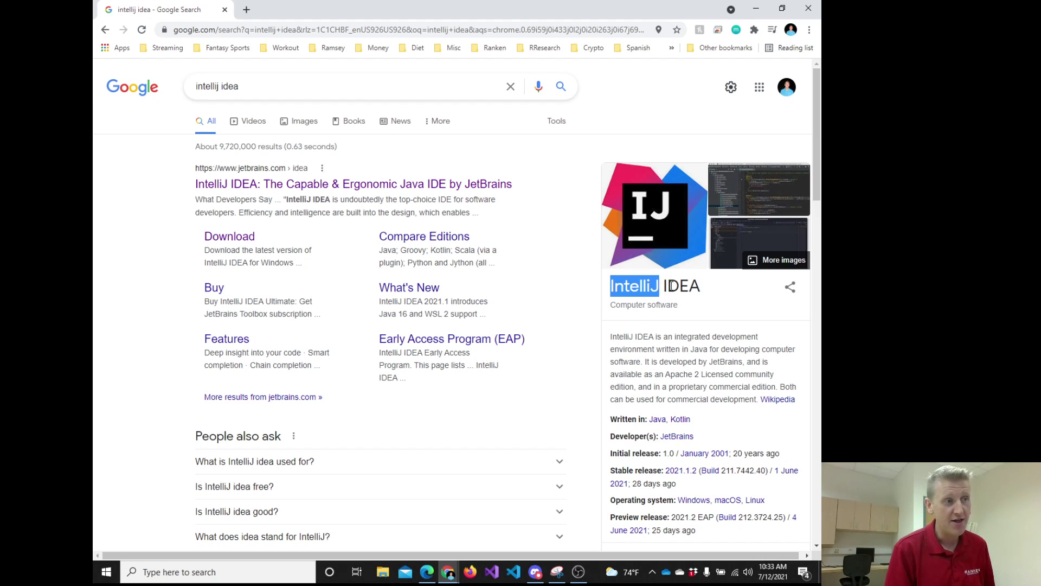
{"action": "double_click", "coordinate": [673, 285]}
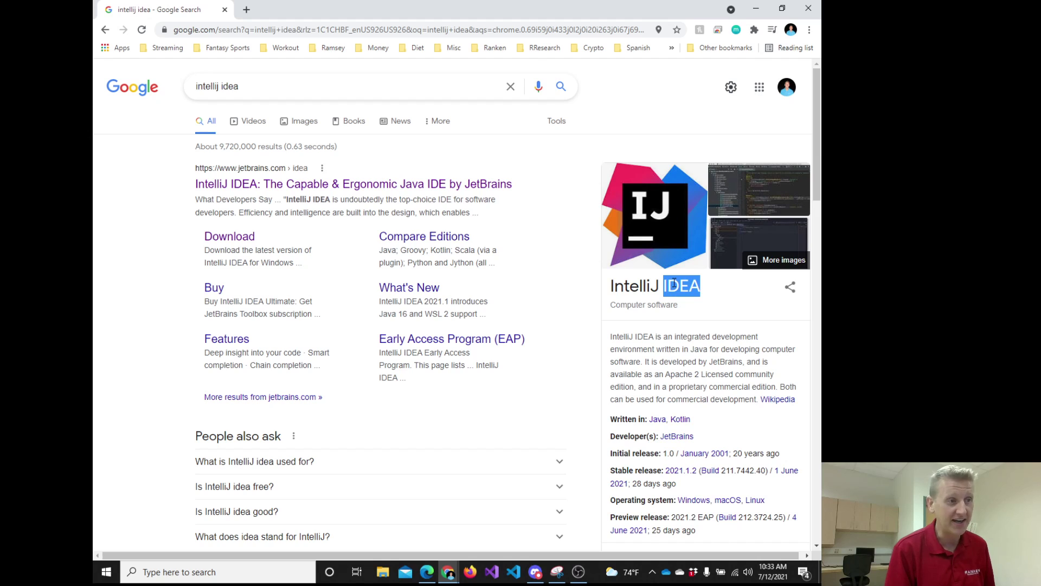
{"action": "left_click_drag", "start_coordinate": [629, 337], "coordinate": [657, 349]}
{"action": "left_click", "coordinate": [676, 338]}
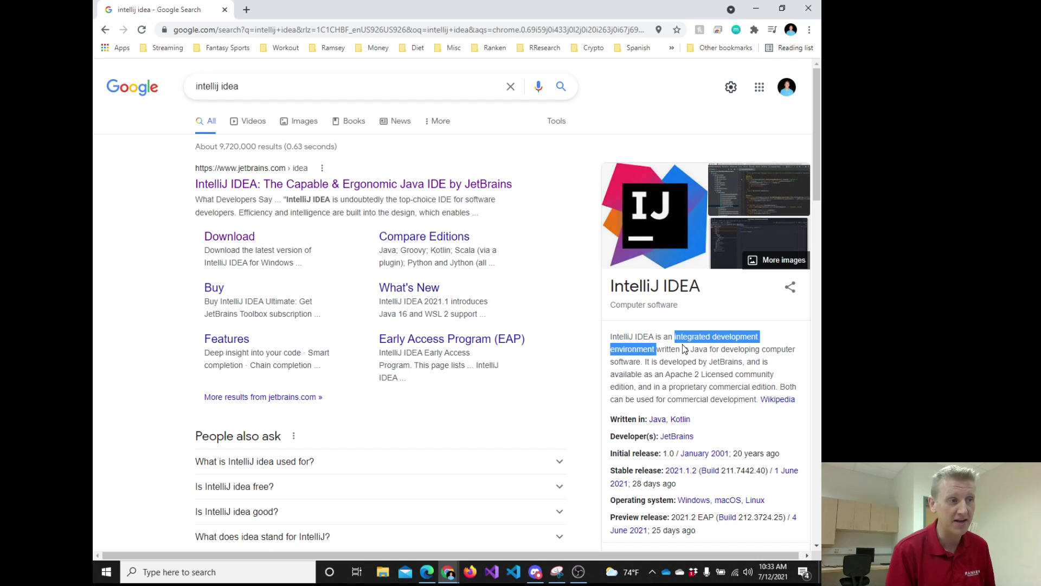
{"action": "left_click_drag", "start_coordinate": [697, 349], "coordinate": [649, 362]}
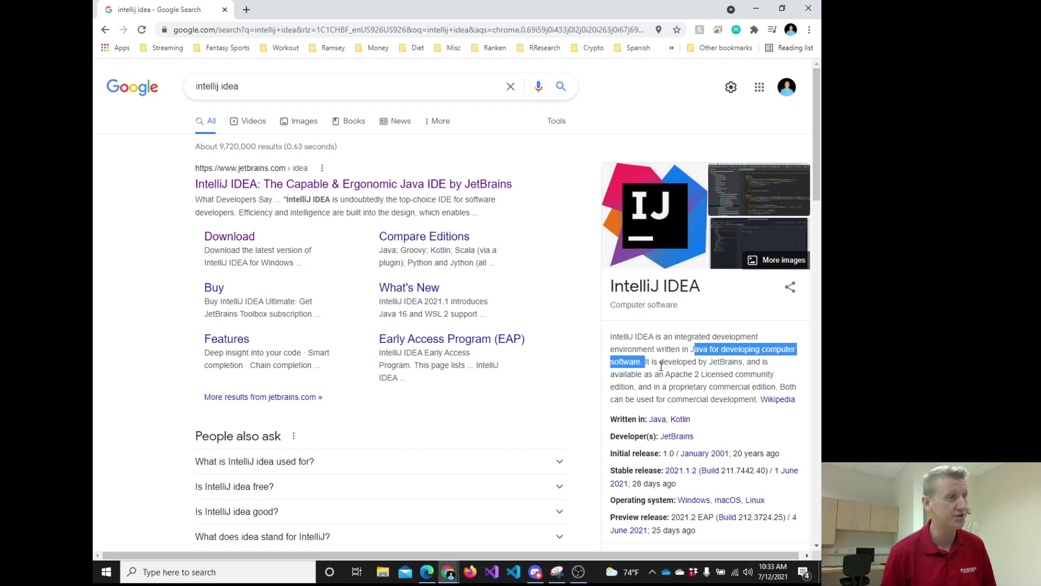
{"action": "left_click", "coordinate": [442, 261]}
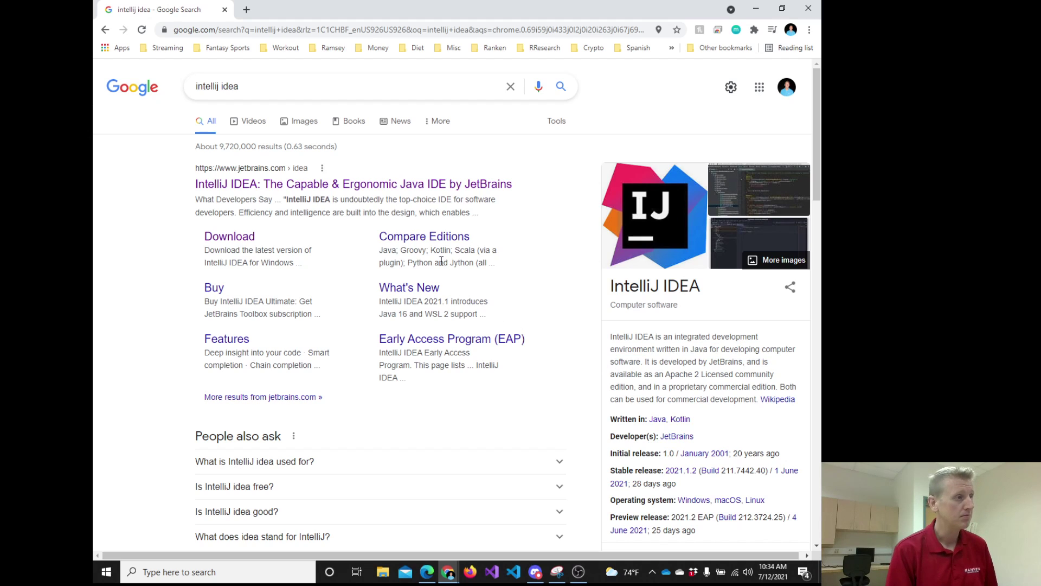
Open the IntelliJ IDEA download page on the JetBrains site and show the Windows installers after checking macOS and Linux
{"action": "left_click", "coordinate": [300, 186]}
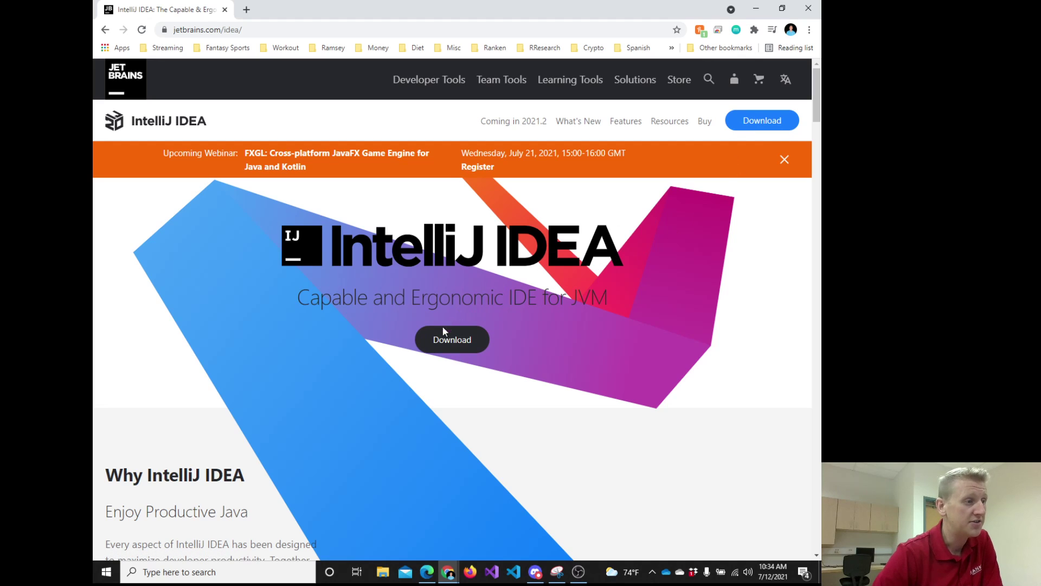
{"action": "left_click", "coordinate": [434, 348]}
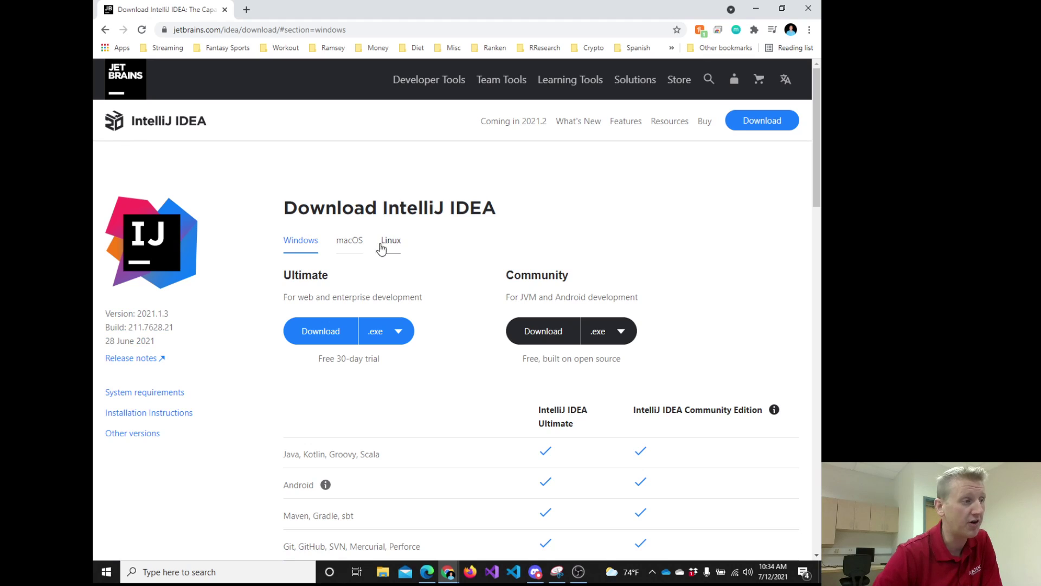
{"action": "left_click", "coordinate": [357, 247]}
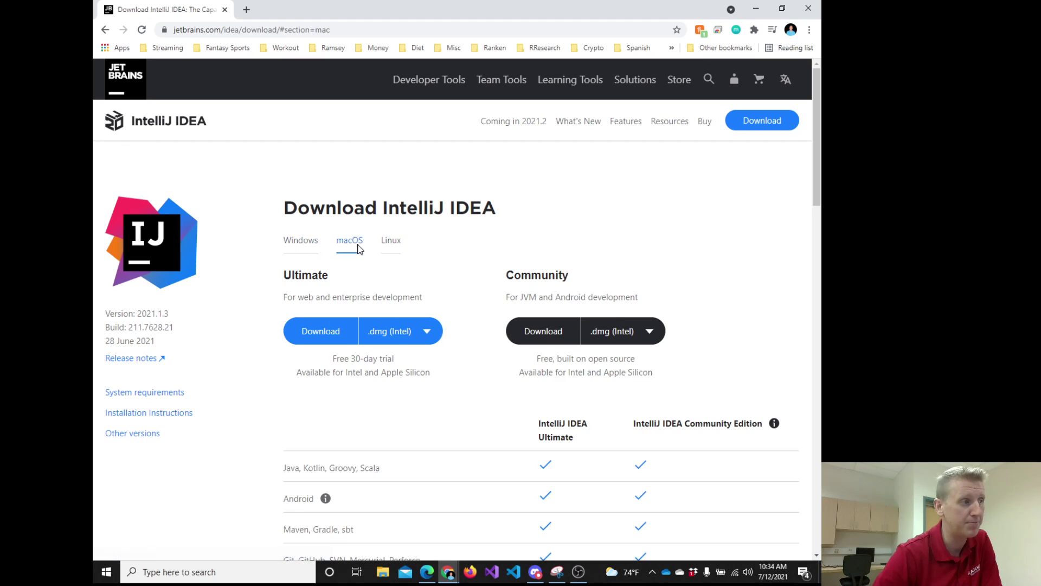
{"action": "left_click", "coordinate": [390, 243]}
{"action": "left_click", "coordinate": [309, 244]}
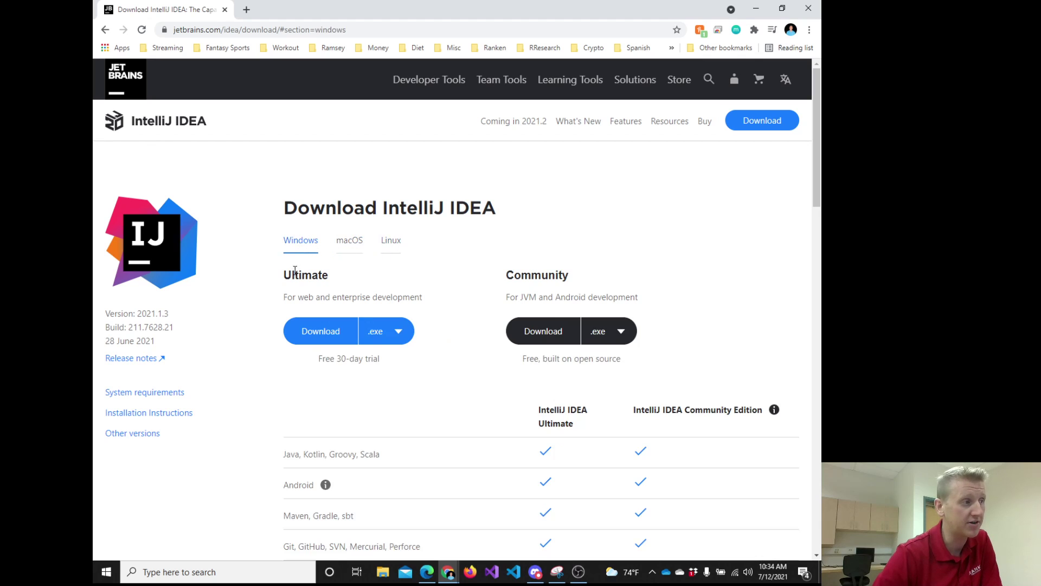
Examine which kinds of development the Ultimate and Community editions are intended for
{"action": "left_click_drag", "start_coordinate": [409, 275], "coordinate": [507, 276]}
{"action": "left_click", "coordinate": [538, 274]}
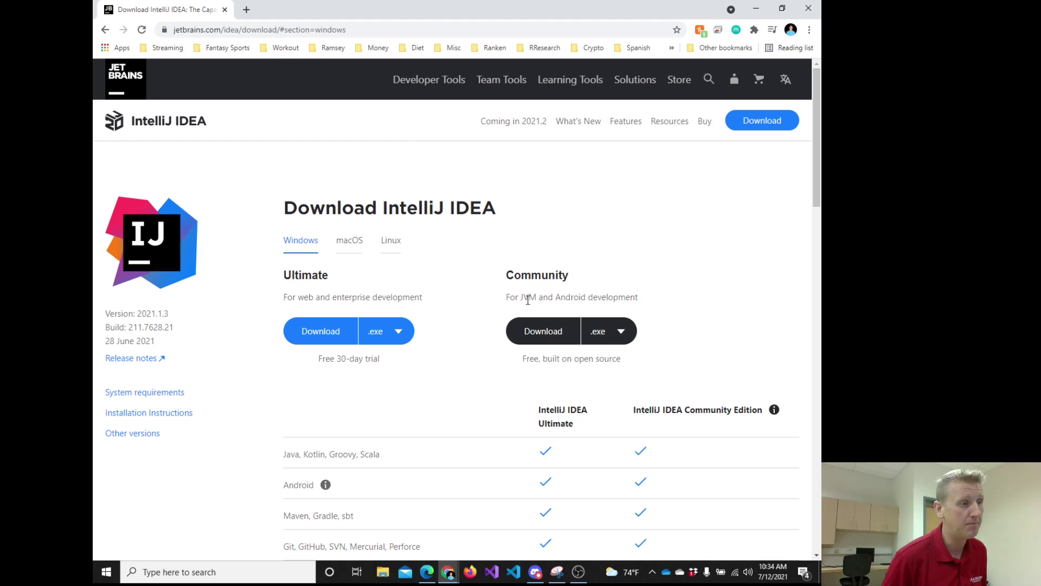
{"action": "left_click_drag", "start_coordinate": [516, 299], "coordinate": [639, 301]}
{"action": "left_click_drag", "start_coordinate": [332, 298], "coordinate": [421, 298]}
{"action": "double_click", "coordinate": [420, 297]}
{"action": "double_click", "coordinate": [347, 300]}
{"action": "double_click", "coordinate": [379, 298]}
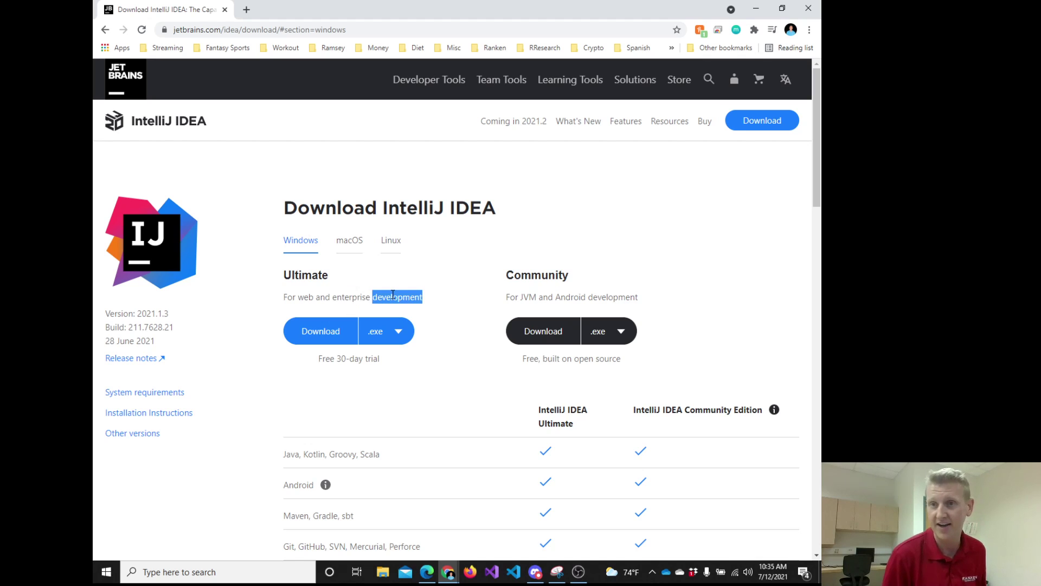
{"action": "left_click_drag", "start_coordinate": [509, 297], "coordinate": [638, 301]}
{"action": "double_click", "coordinate": [612, 300]}
{"action": "double_click", "coordinate": [544, 278]}
{"action": "left_click", "coordinate": [613, 311]}
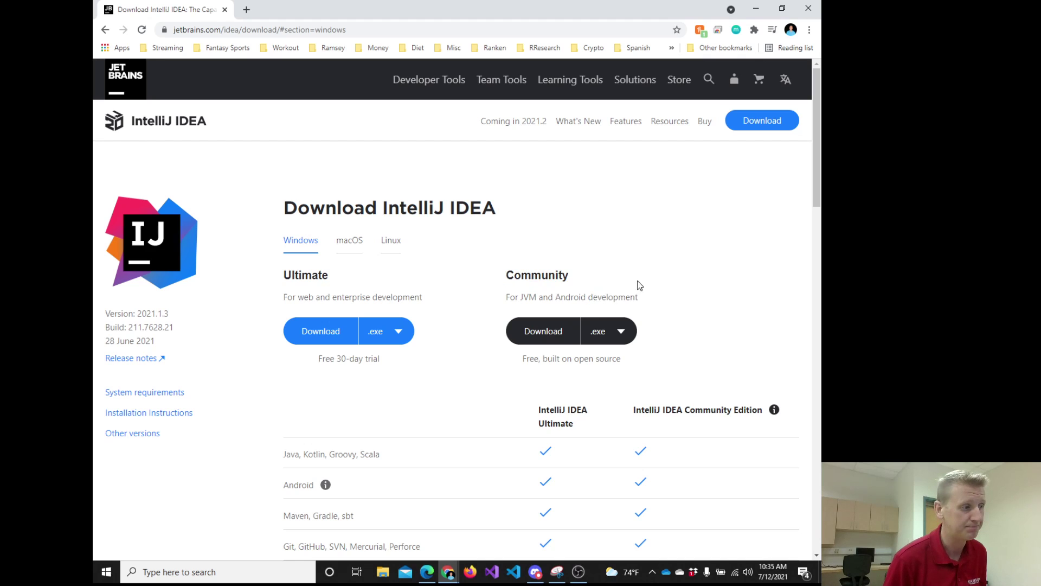
Compare the features and licensing terms of the Ultimate and Community editions
{"action": "scroll", "coordinate": [645, 282], "scroll_direction": "down", "scroll_amount": 3}
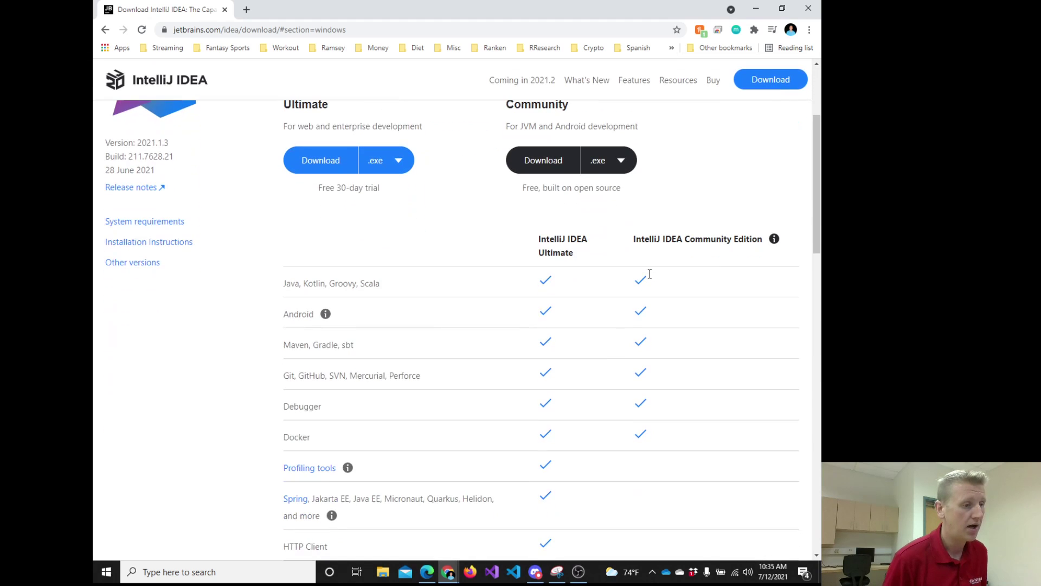
{"action": "scroll", "coordinate": [648, 274], "scroll_direction": "up", "scroll_amount": 2}
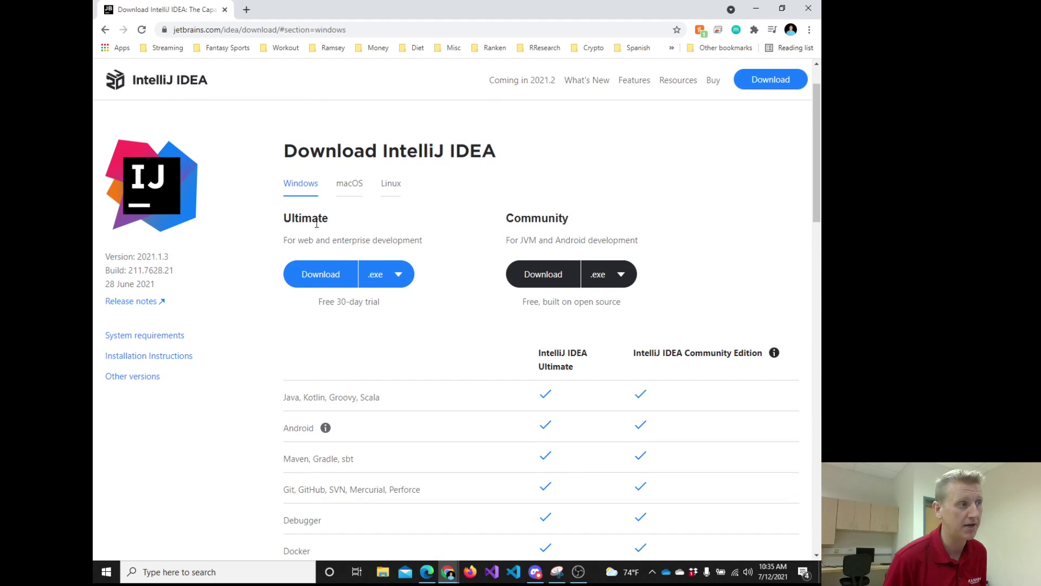
{"action": "left_click_drag", "start_coordinate": [313, 218], "coordinate": [358, 238]}
{"action": "double_click", "coordinate": [537, 218]}
{"action": "left_click", "coordinate": [551, 239]}
{"action": "left_click_drag", "start_coordinate": [574, 239], "coordinate": [616, 239]}
{"action": "left_click", "coordinate": [612, 235]}
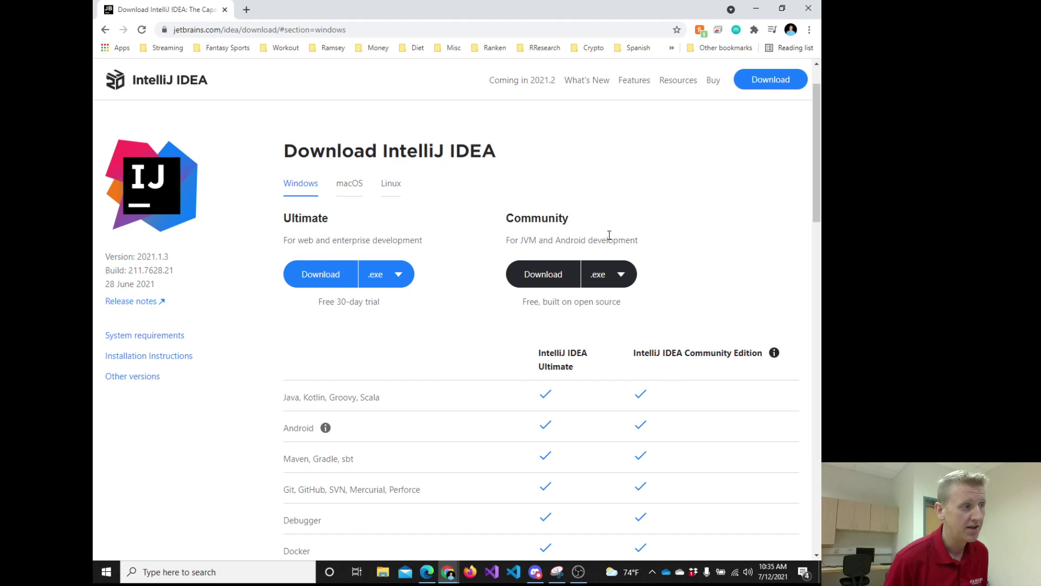
{"action": "left_click_drag", "start_coordinate": [327, 301], "coordinate": [367, 301]}
{"action": "left_click", "coordinate": [532, 310]}
{"action": "left_click_drag", "start_coordinate": [545, 301], "coordinate": [594, 303]}
{"action": "left_click", "coordinate": [595, 302]}
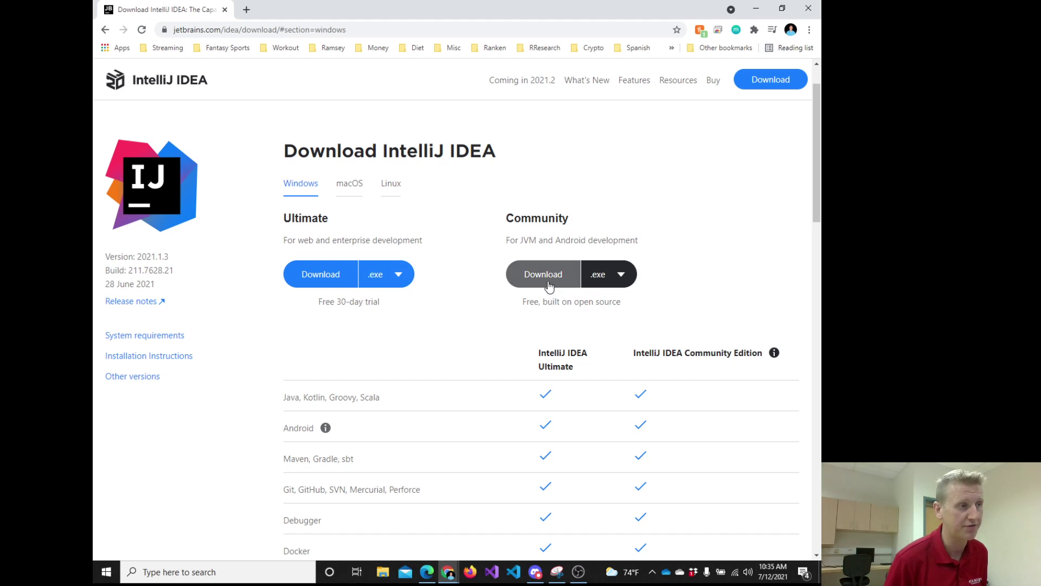
{"action": "double_click", "coordinate": [525, 217]}
{"action": "left_click", "coordinate": [541, 240]}
{"action": "double_click", "coordinate": [594, 243]}
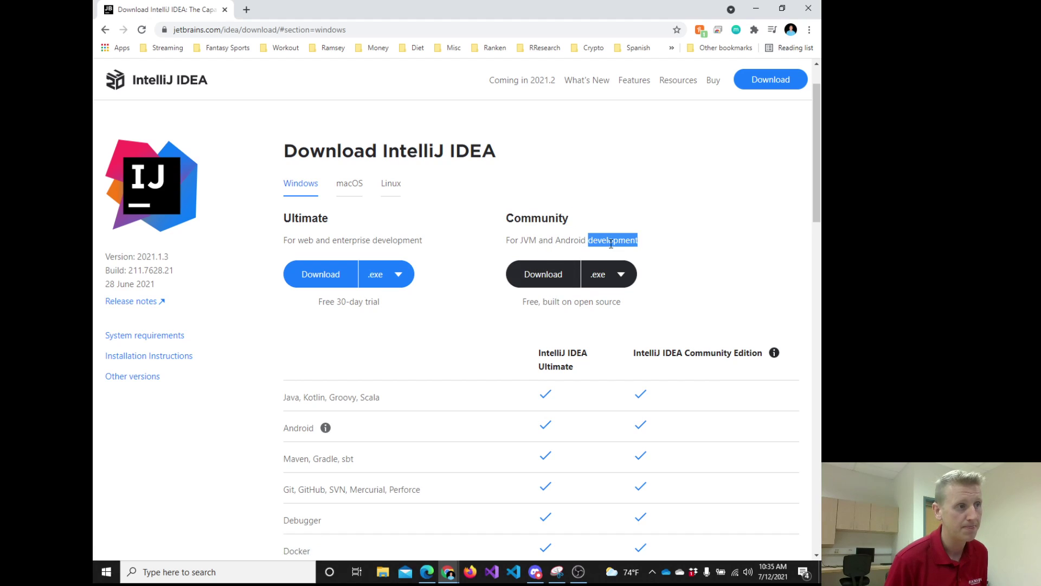
{"action": "left_click", "coordinate": [599, 241]}
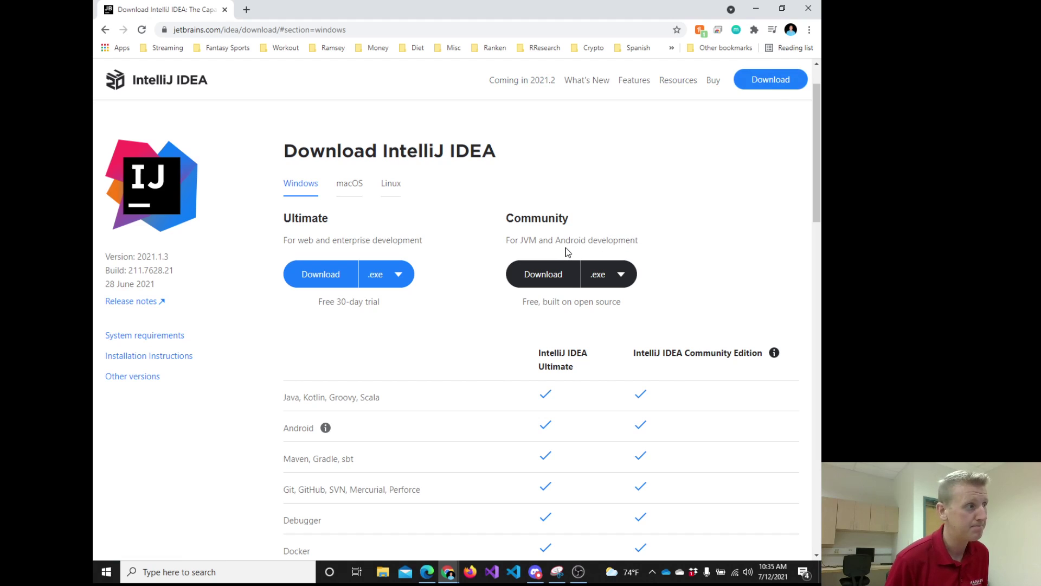
Download the Windows .exe of the Community edition and save it to the Desktop as ideaIC-2021.1.3.exe
{"action": "left_click_drag", "start_coordinate": [518, 219], "coordinate": [567, 221]}
{"action": "left_click", "coordinate": [545, 277]}
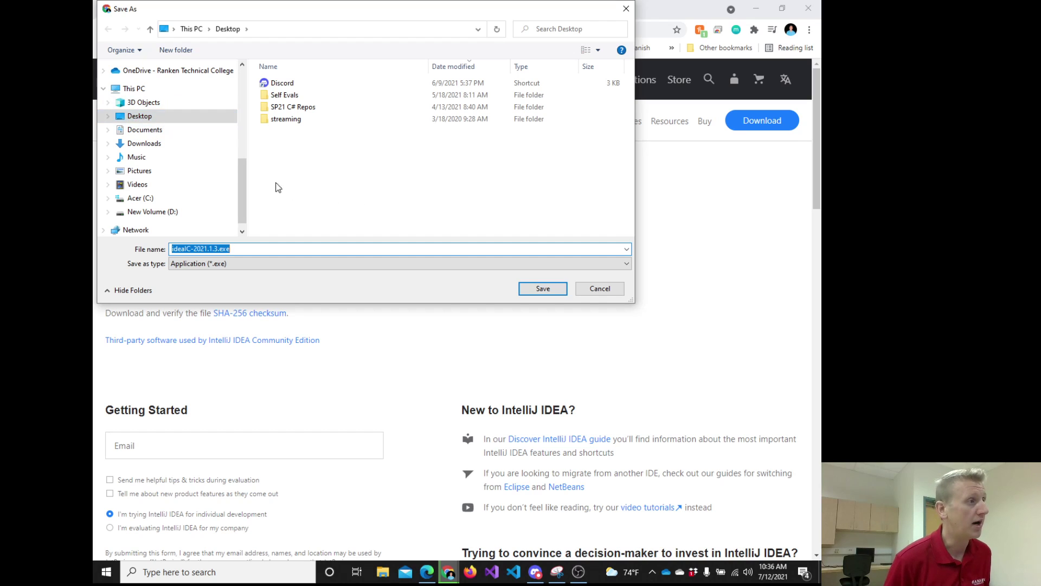
{"action": "left_click", "coordinate": [145, 119]}
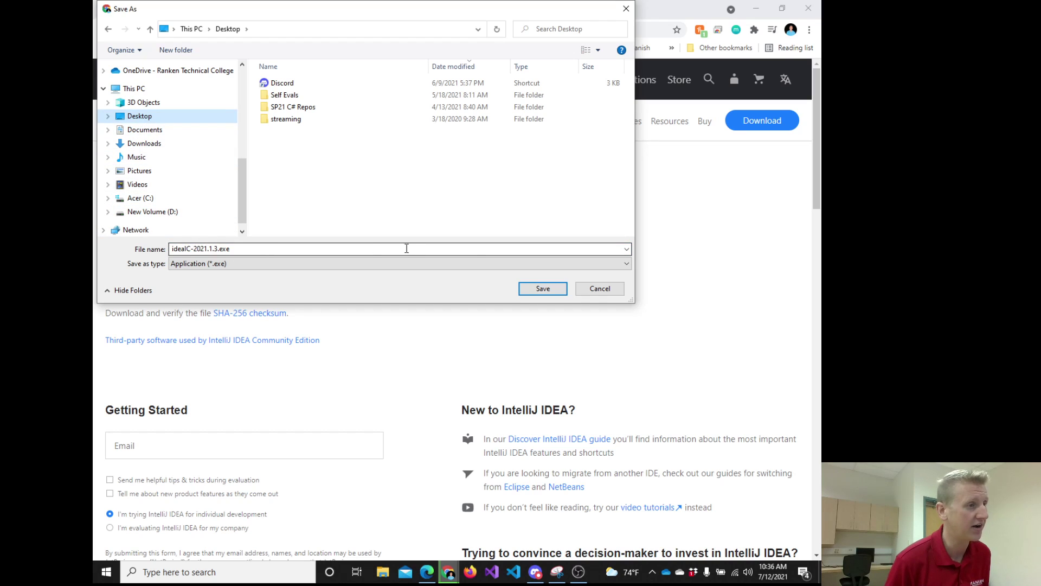
{"action": "left_click", "coordinate": [552, 291]}
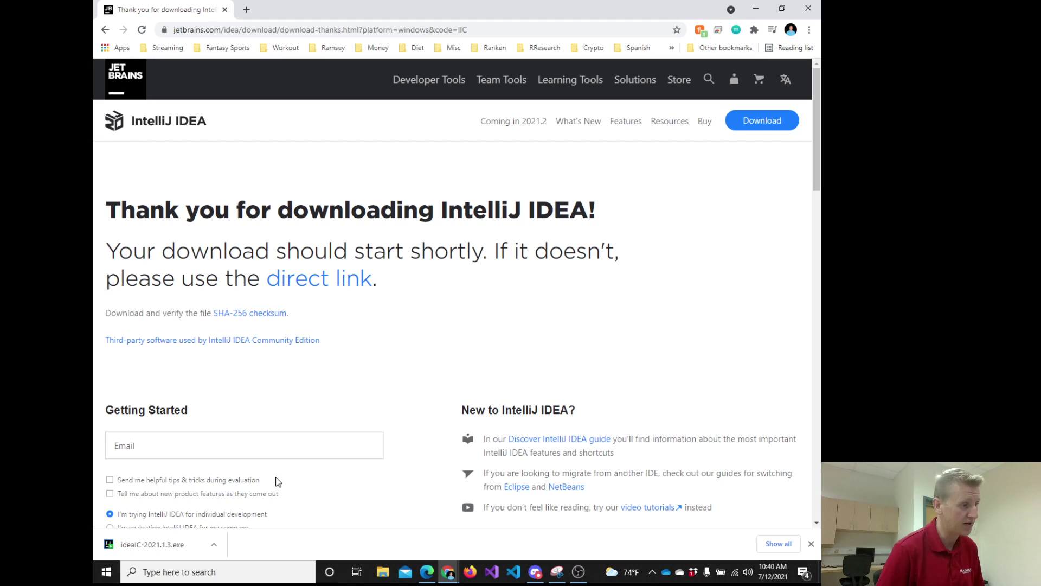
Minimize the browser and launch the downloaded ideaIC-2021.1.3 installer from the desktop
{"action": "left_click", "coordinate": [180, 543]}
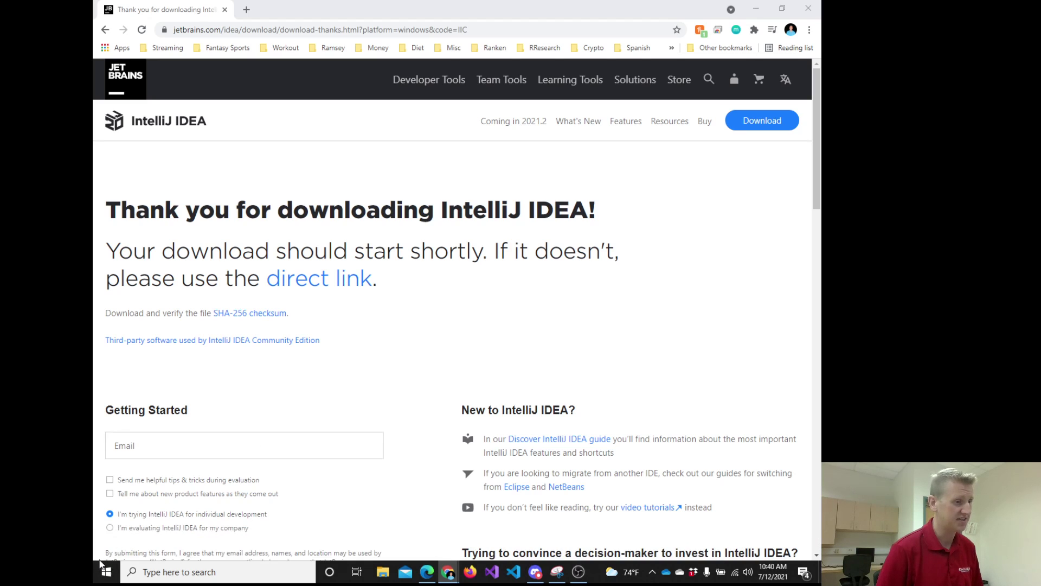
{"action": "left_click", "coordinate": [756, 9]}
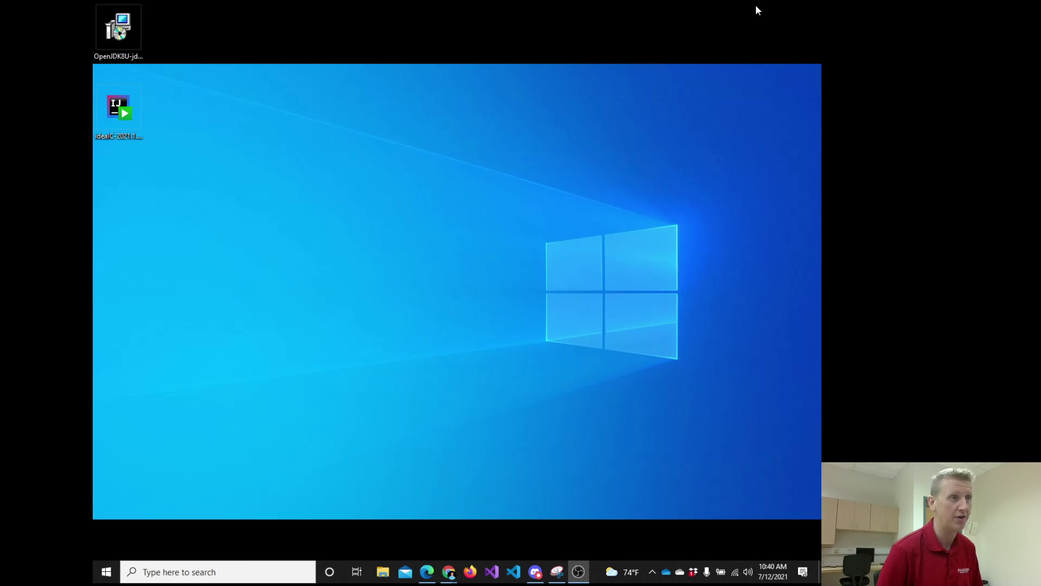
{"action": "double_click", "coordinate": [117, 132]}
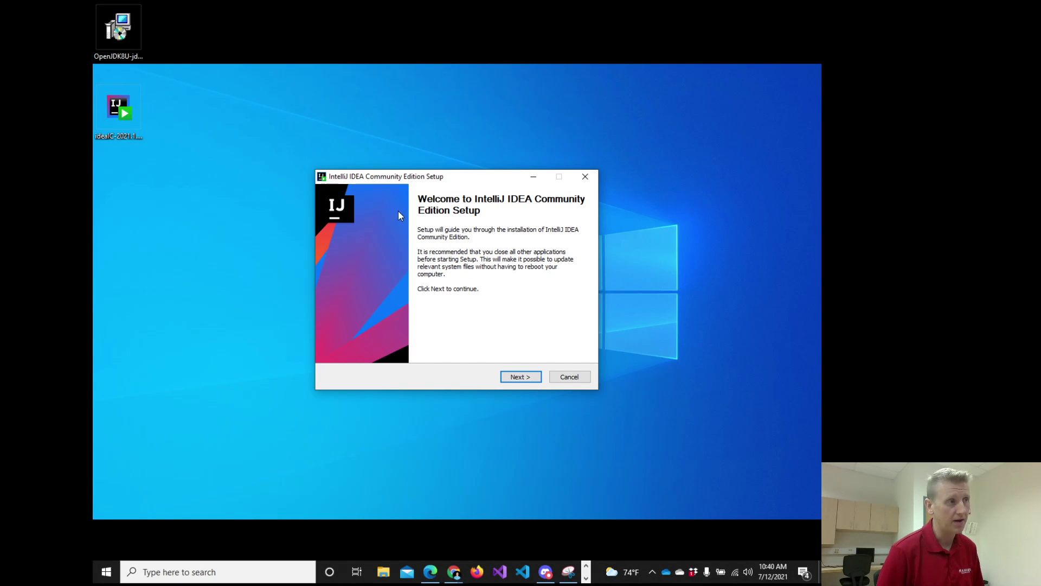
{"action": "left_click_drag", "start_coordinate": [398, 181], "coordinate": [401, 195]}
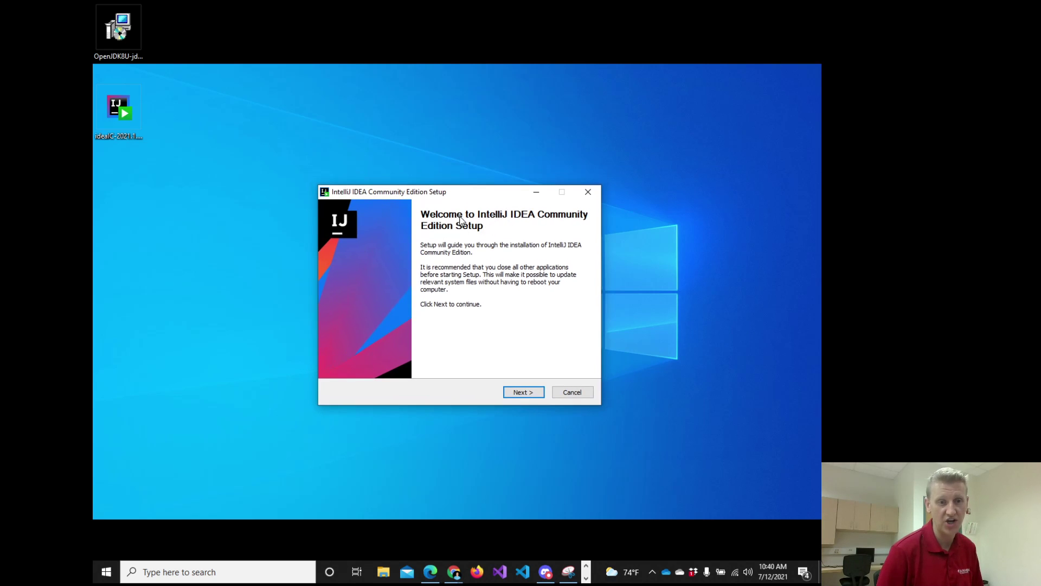
Accept the default destination folder in the setup wizard and enable the .java association and adding the launchers dir to the PATH
{"action": "left_click", "coordinate": [517, 392]}
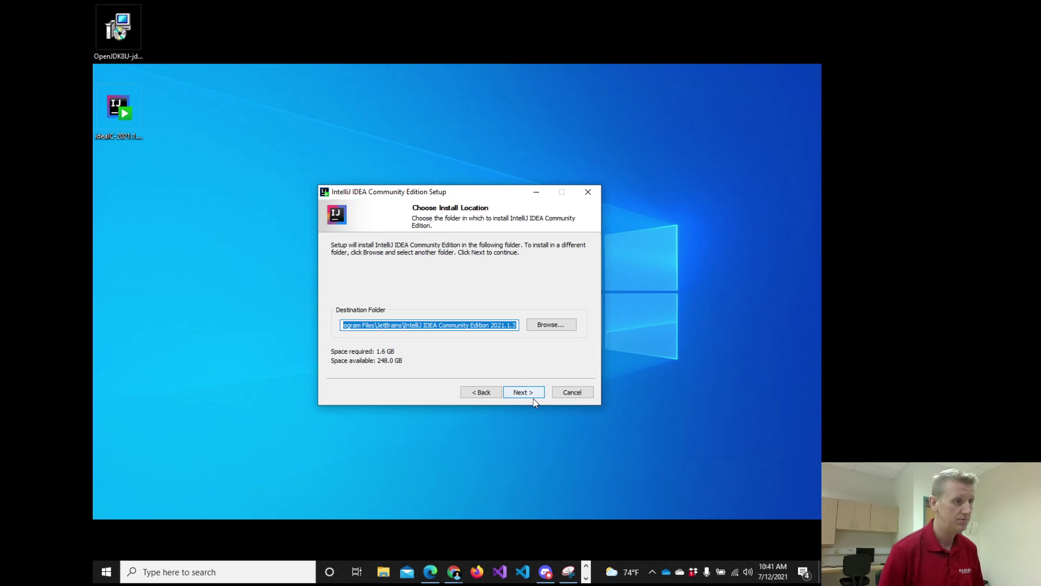
{"action": "left_click_drag", "start_coordinate": [369, 325], "coordinate": [518, 326]}
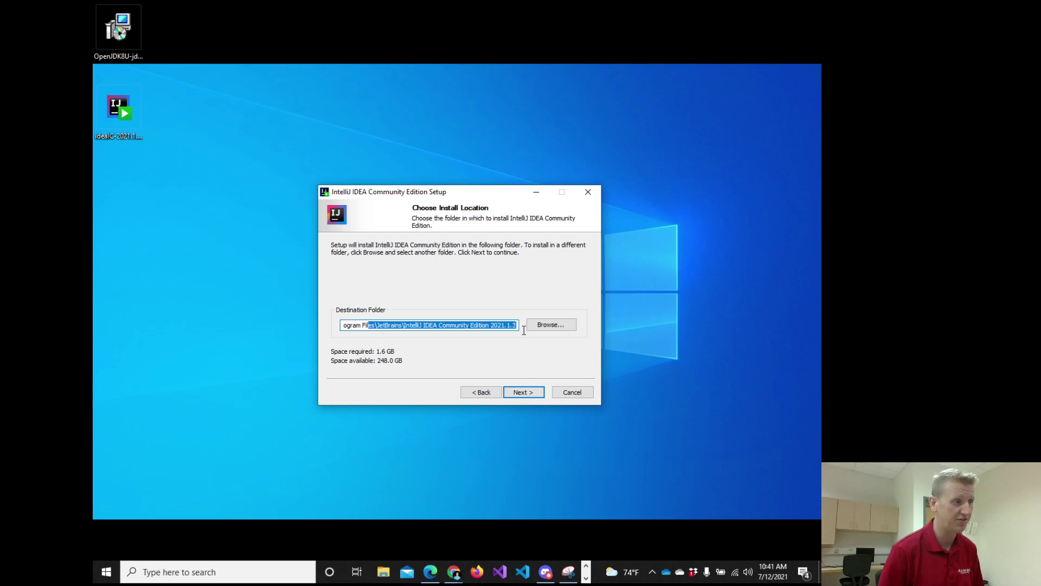
{"action": "left_click", "coordinate": [521, 392]}
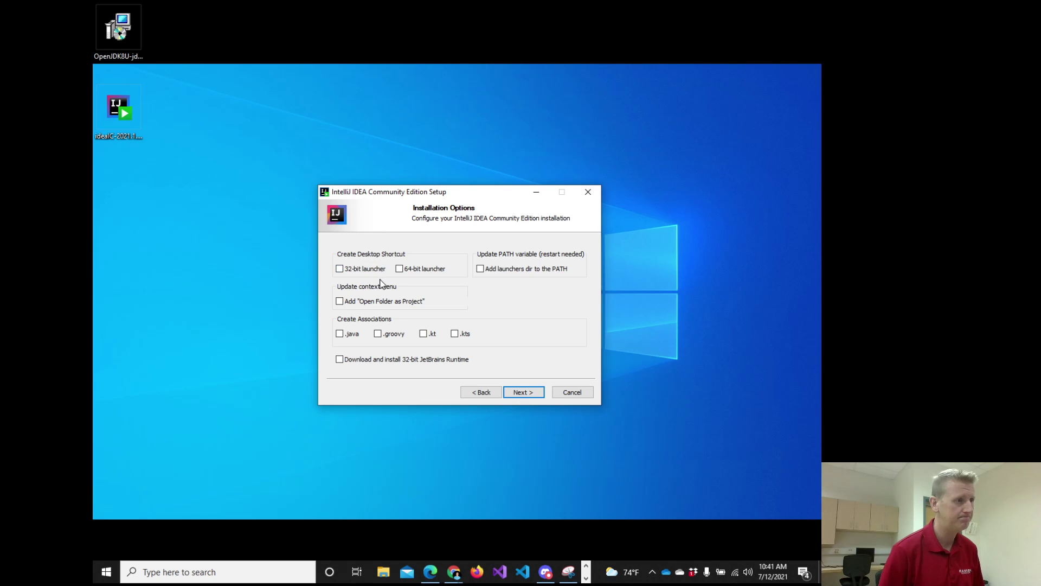
{"action": "left_click", "coordinate": [350, 334]}
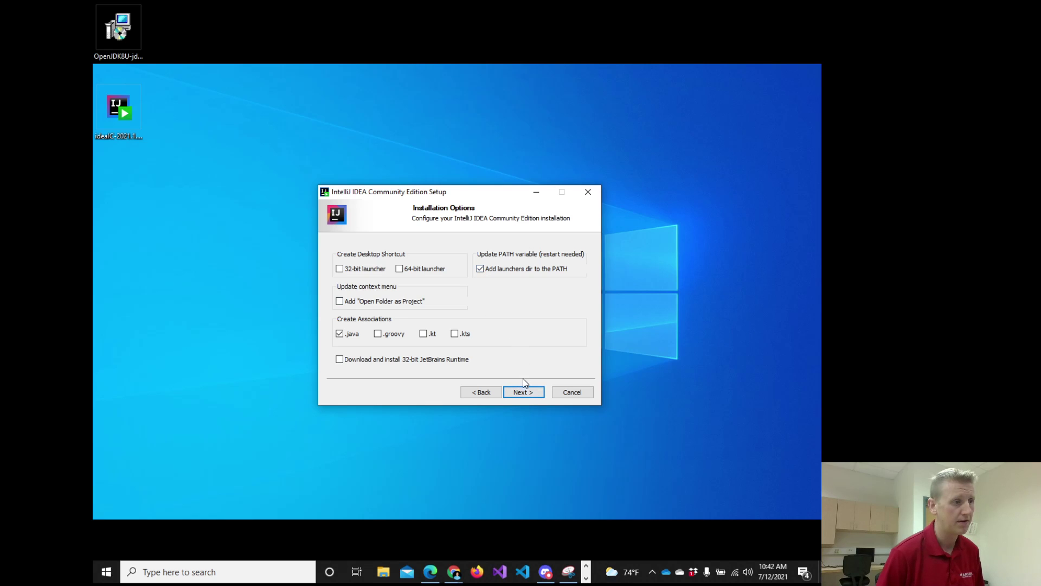
{"action": "left_click", "coordinate": [524, 392]}
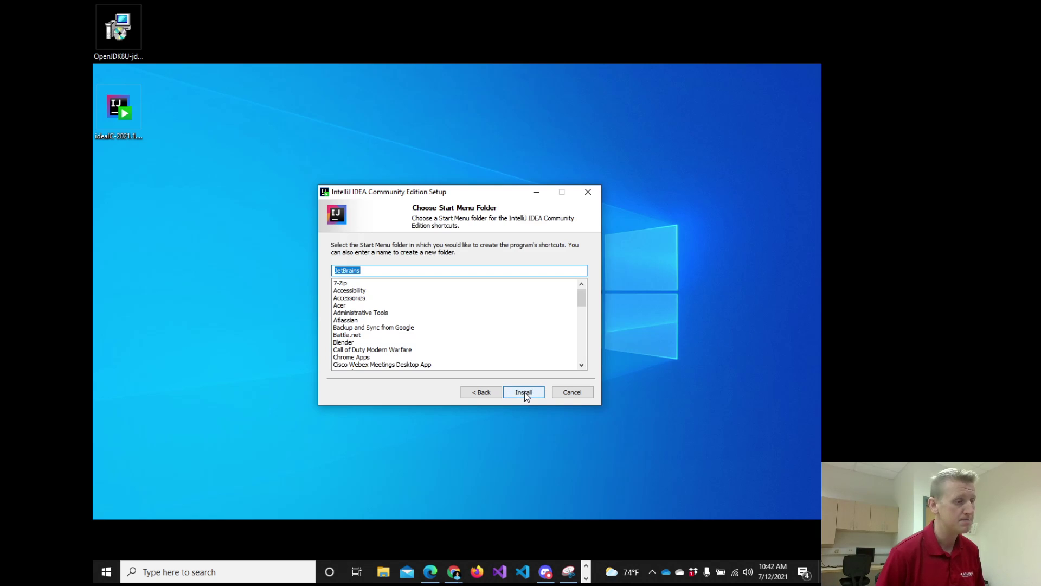
Return to the installation options and make sure the .java association and Add launchers dir to the PATH are enabled
{"action": "left_click", "coordinate": [485, 394]}
{"action": "left_click", "coordinate": [341, 334]}
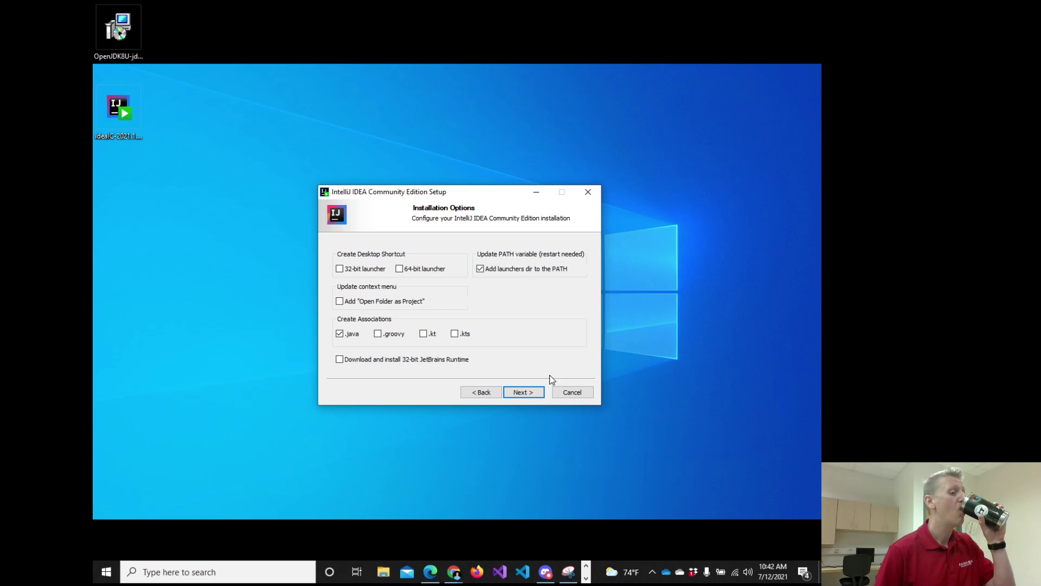
{"action": "left_click", "coordinate": [521, 393]}
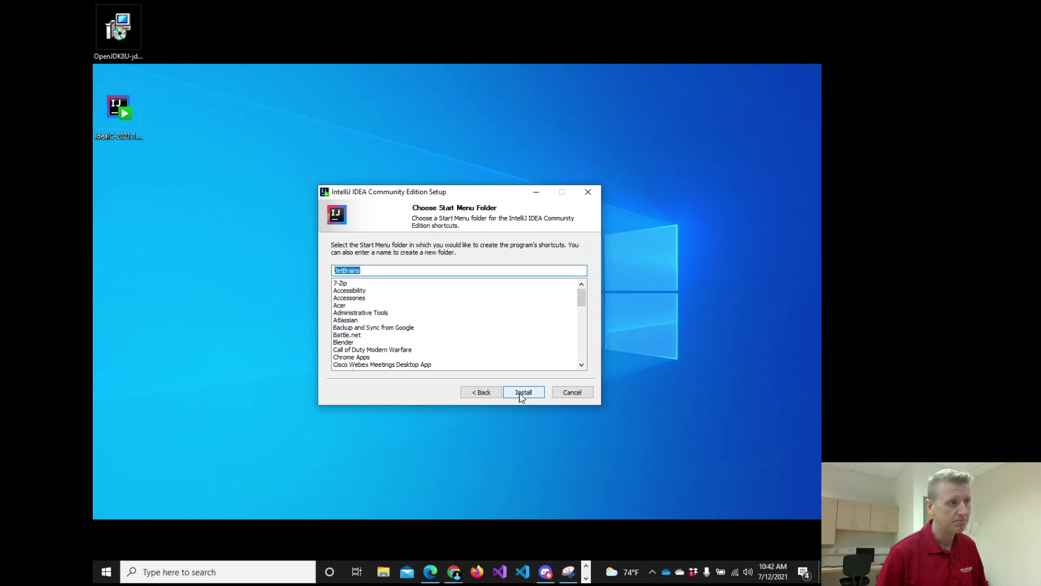
{"action": "left_click", "coordinate": [481, 392]}
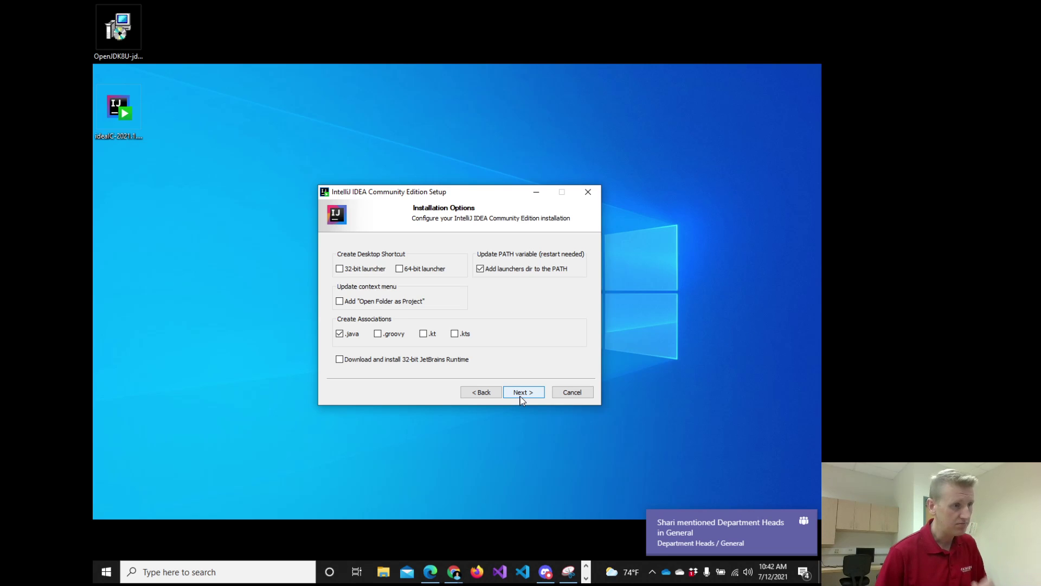
Install with the JetBrains Start Menu folder and finish the setup with the option to manually reboot later
{"action": "left_click", "coordinate": [522, 392]}
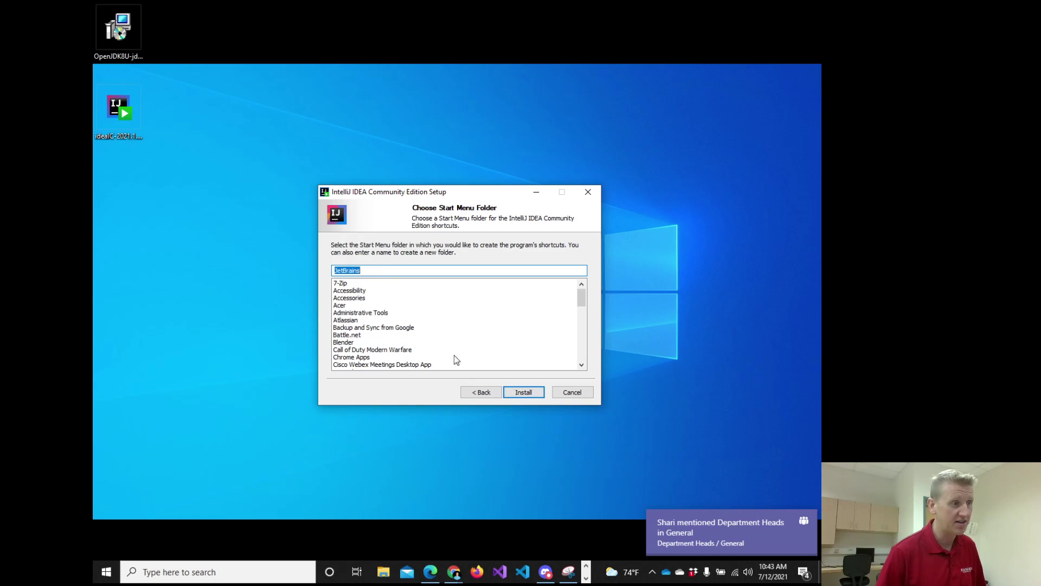
{"action": "left_click", "coordinate": [524, 392]}
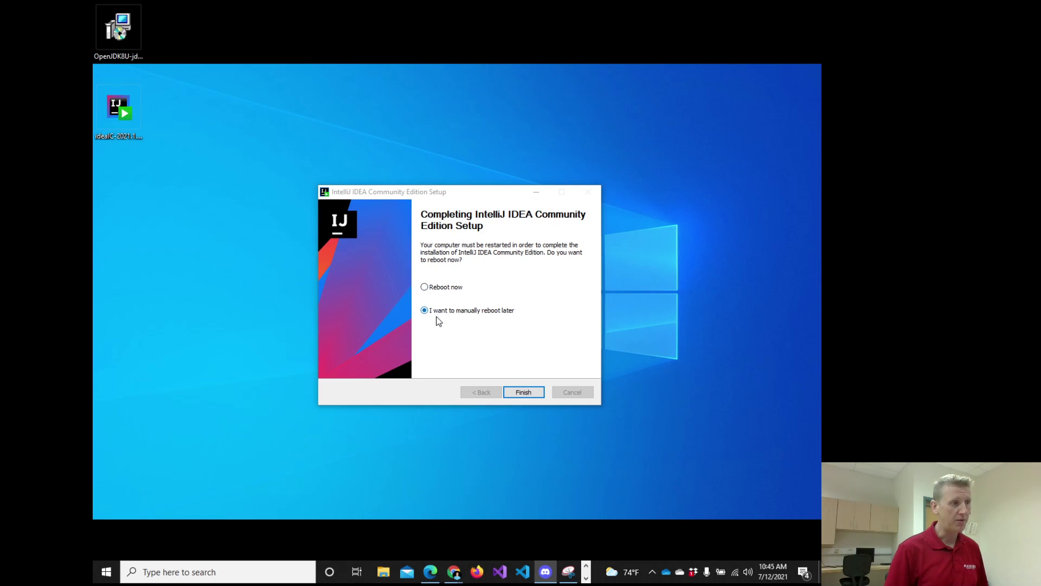
{"action": "left_click", "coordinate": [524, 392]}
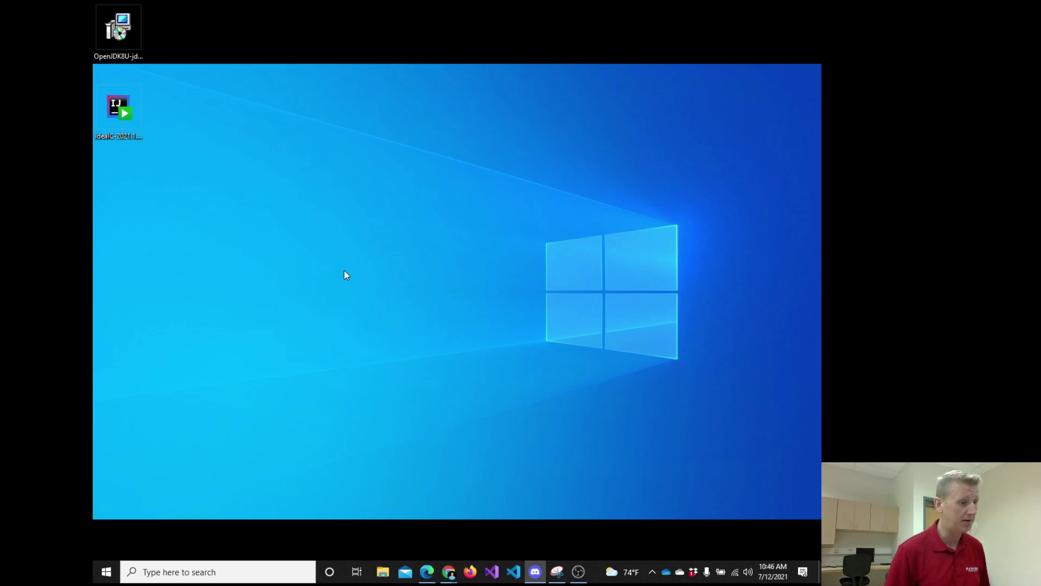
Launch the newly installed IntelliJ IDEA Community Edition, then review and accept its user agreement
{"action": "left_click", "coordinate": [108, 572]}
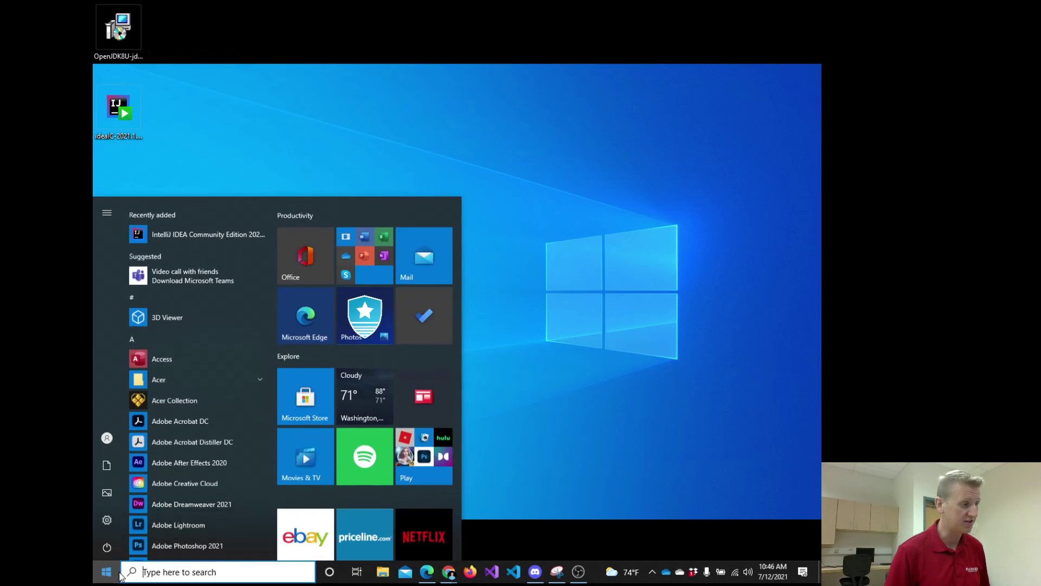
{"action": "left_click", "coordinate": [215, 233]}
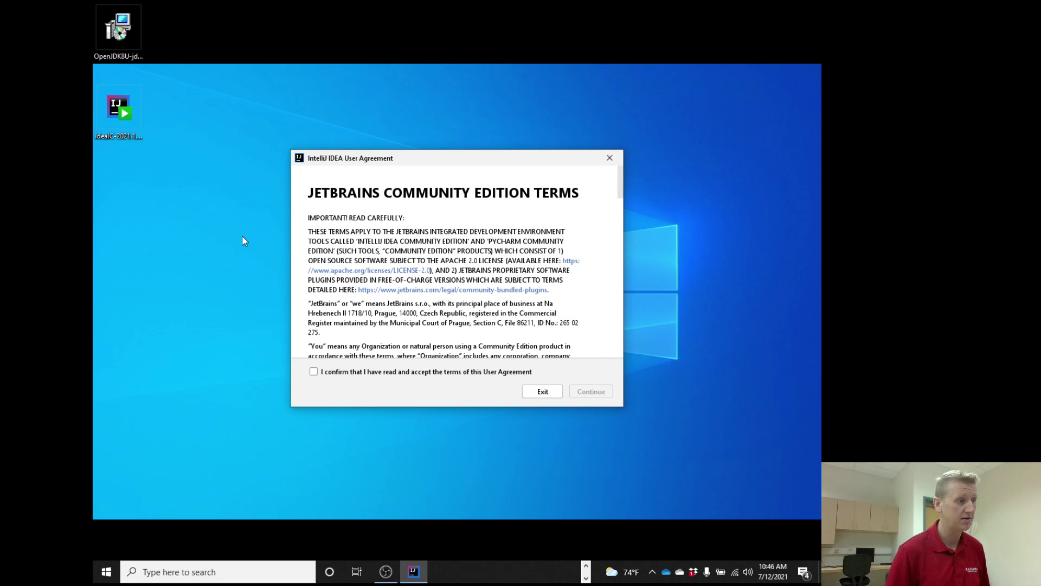
{"action": "left_click", "coordinate": [314, 372]}
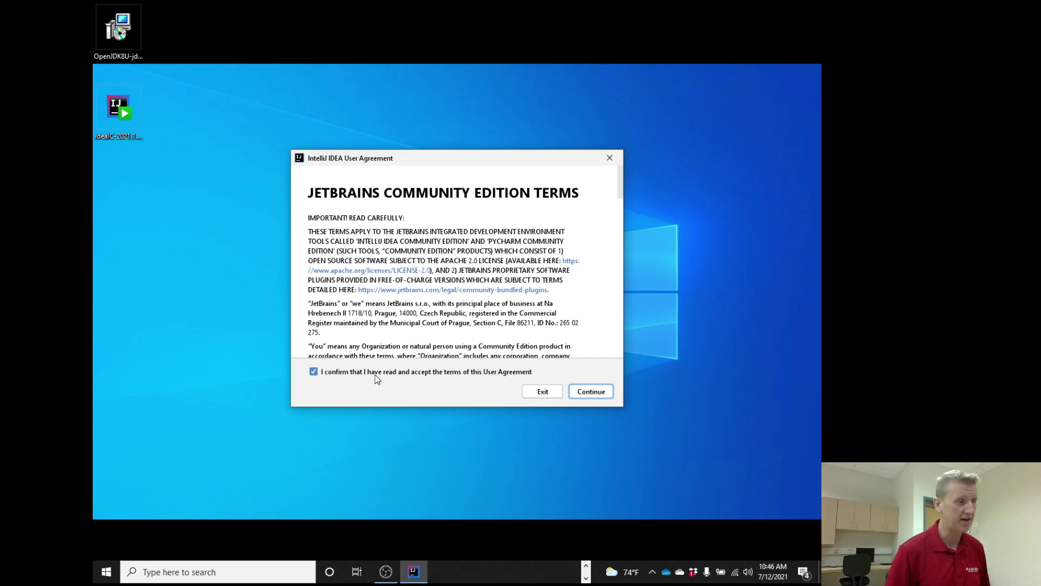
{"action": "scroll", "coordinate": [480, 282], "scroll_direction": "down", "scroll_amount": 10}
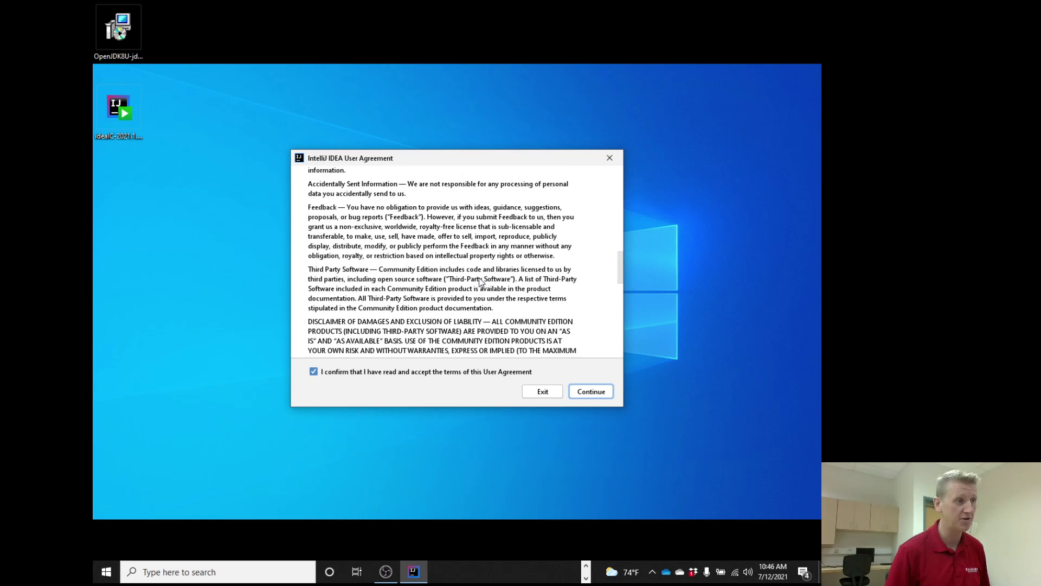
{"action": "scroll", "coordinate": [480, 281], "scroll_direction": "down", "scroll_amount": 10}
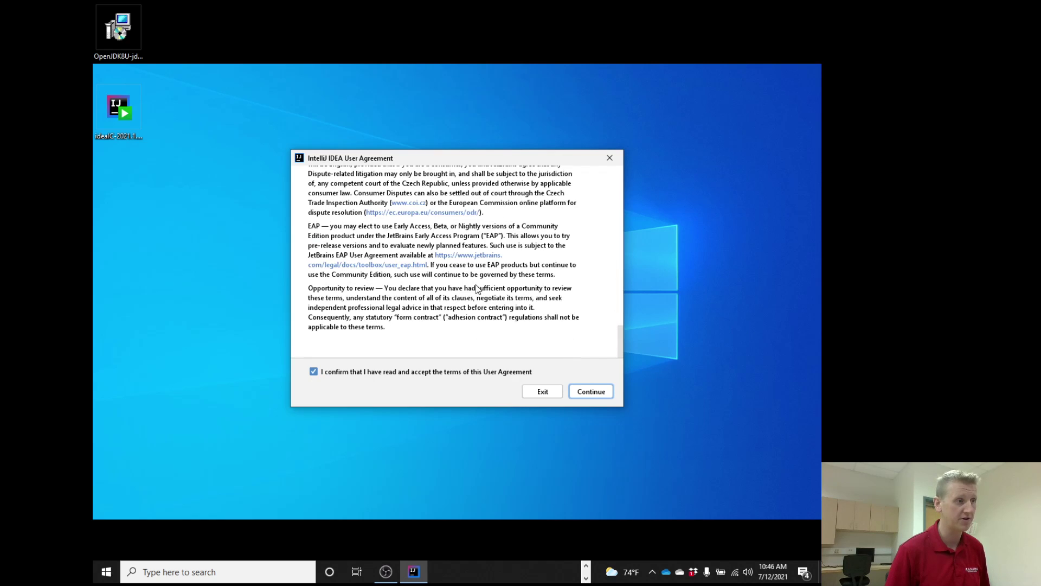
{"action": "left_click", "coordinate": [589, 393]}
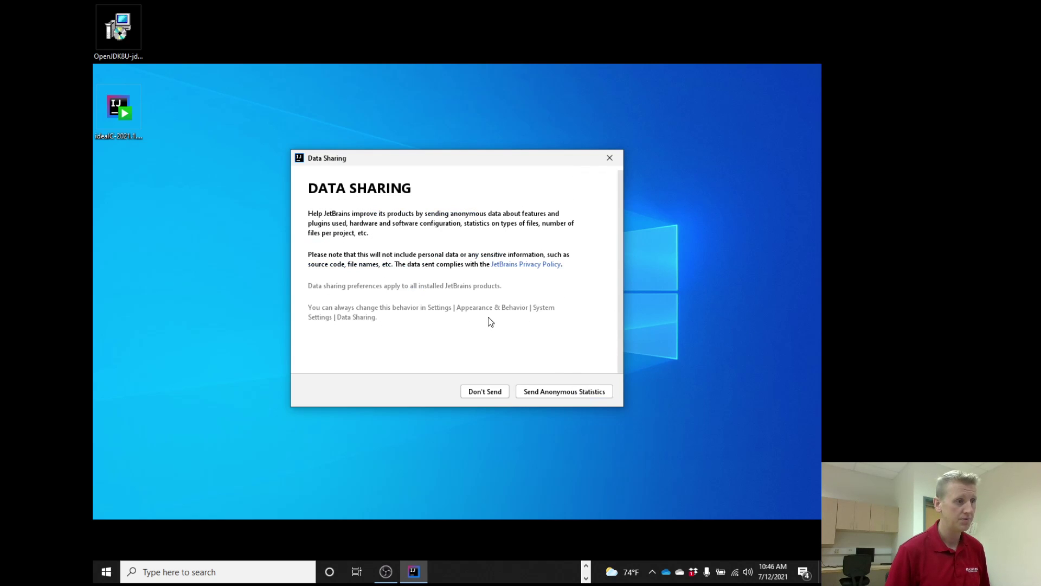
Decline sending anonymous usage statistics and move the Welcome window slightly lower on the desktop
{"action": "left_click", "coordinate": [491, 394]}
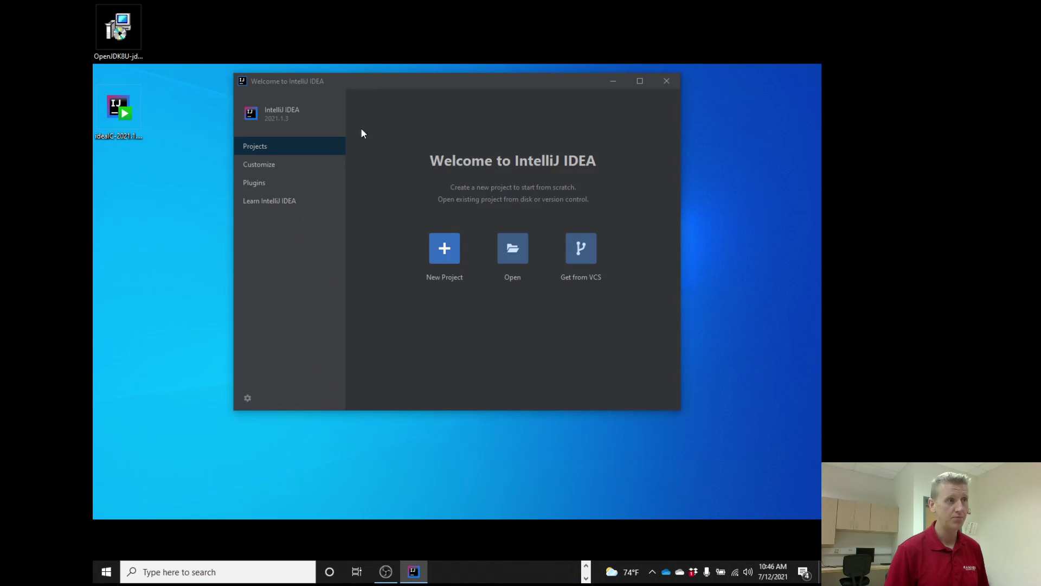
{"action": "left_click_drag", "start_coordinate": [268, 82], "coordinate": [269, 130]}
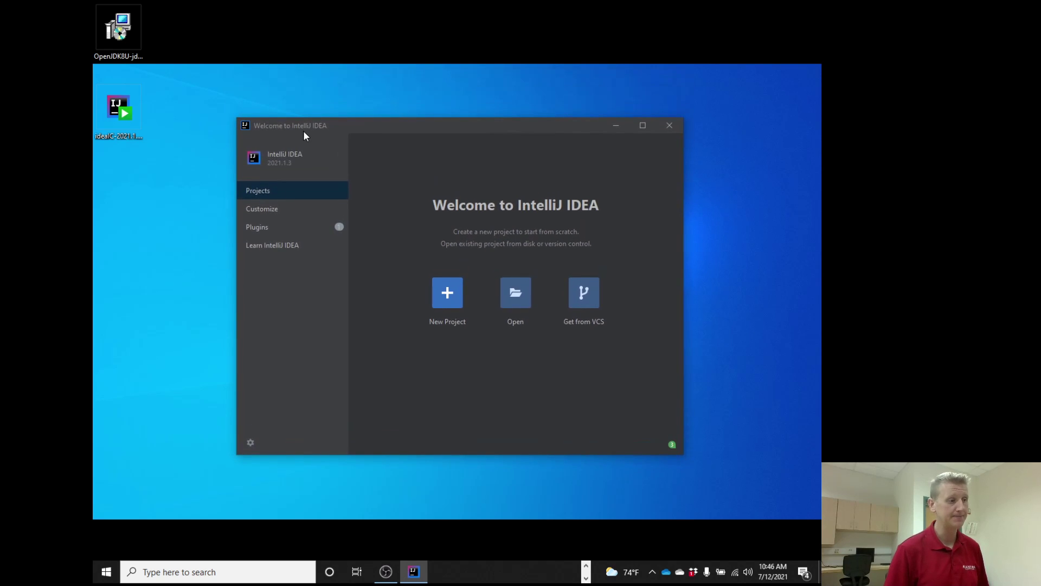